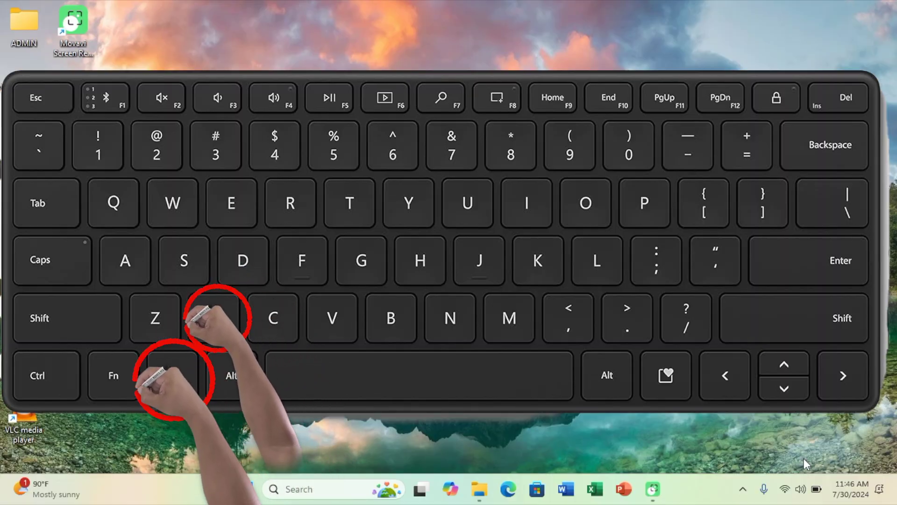
Expand Universal Serial Bus controllers in Device Manager to find the USB Mass Storage Device.
{"action": "key", "text": "super+x"}
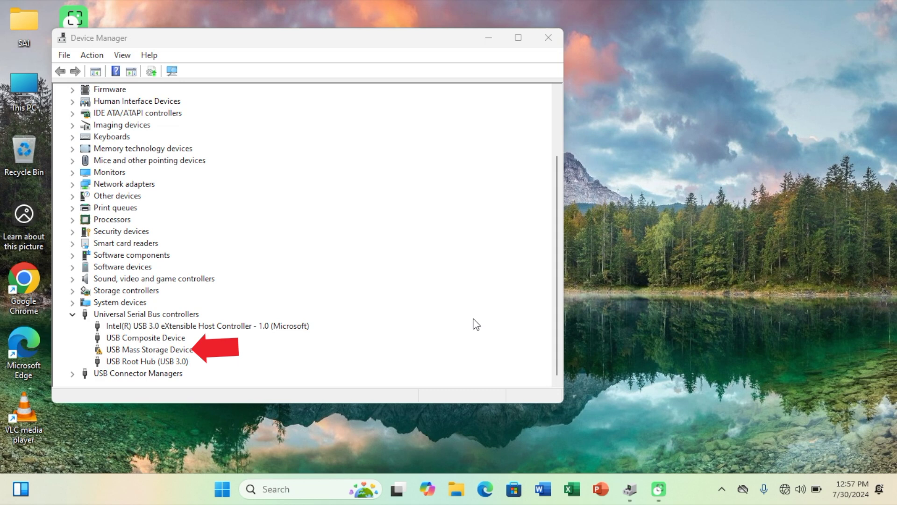
{"action": "left_click", "coordinate": [73, 315]}
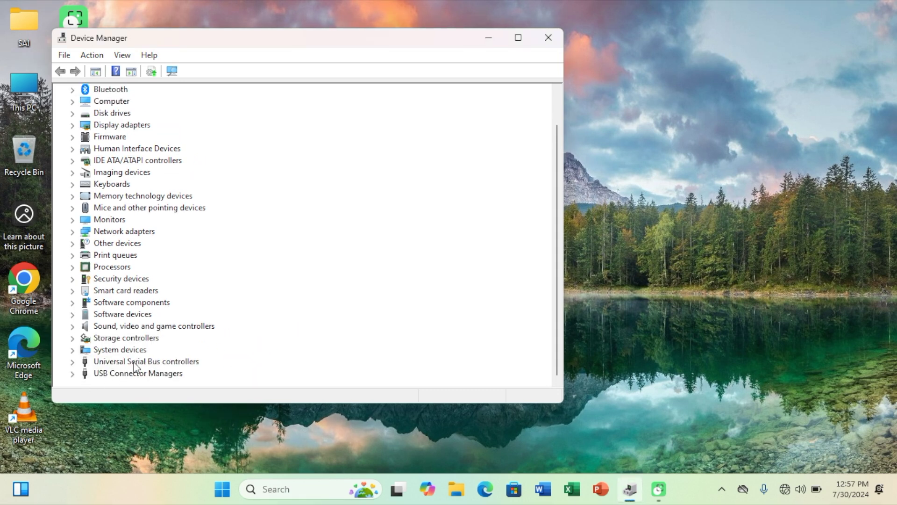
{"action": "left_click", "coordinate": [73, 362]}
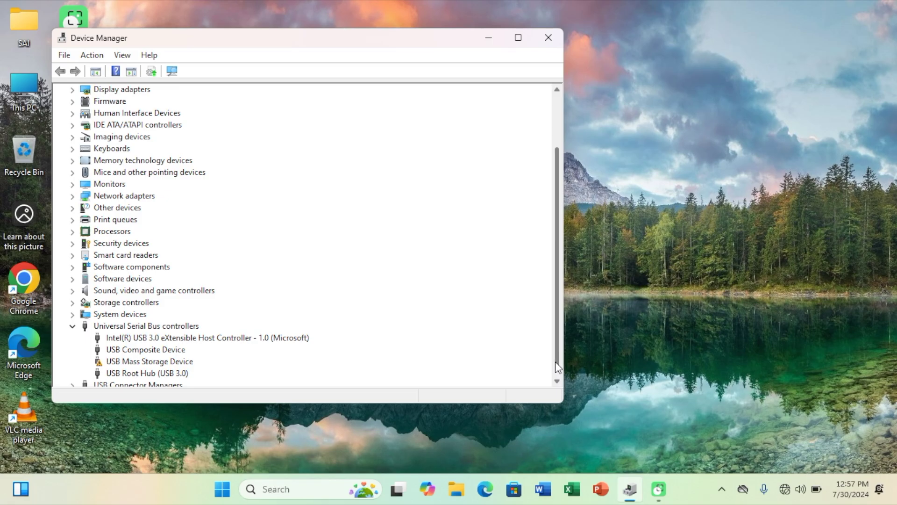
{"action": "left_click", "coordinate": [557, 382]}
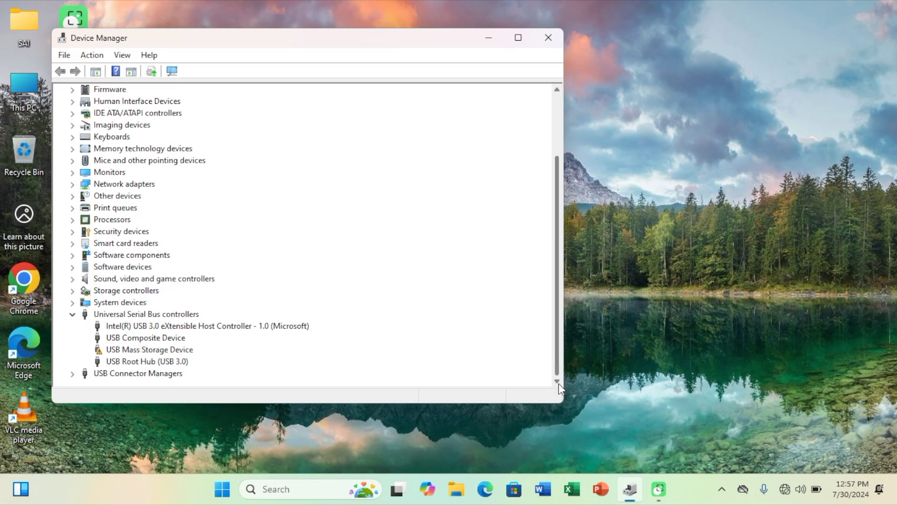
Update the USB Mass Storage Device's driver and check the device afterwards.
{"action": "left_click", "coordinate": [174, 351]}
{"action": "right_click", "coordinate": [174, 356]}
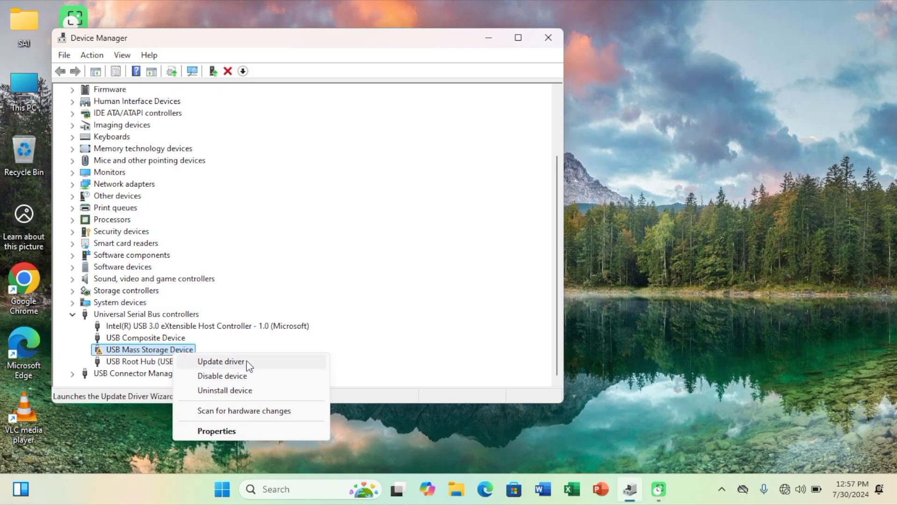
{"action": "left_click", "coordinate": [221, 362]}
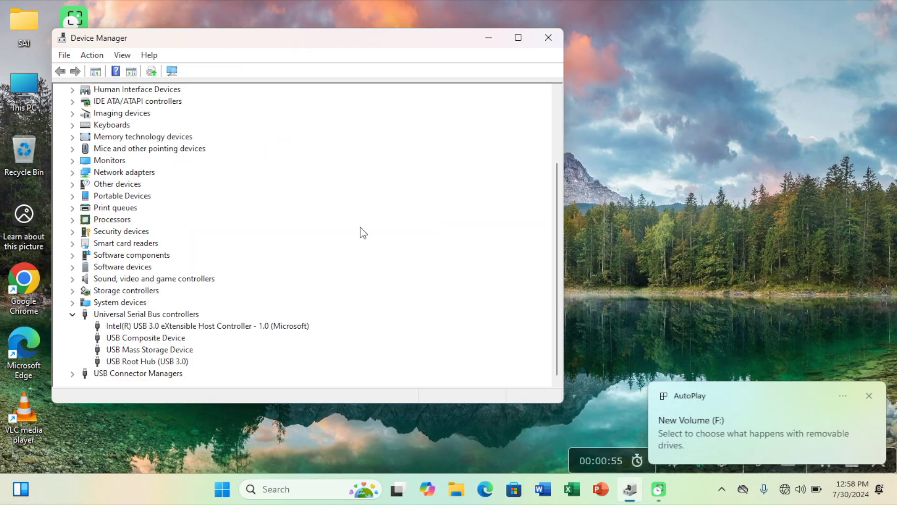
{"action": "left_click", "coordinate": [155, 349]}
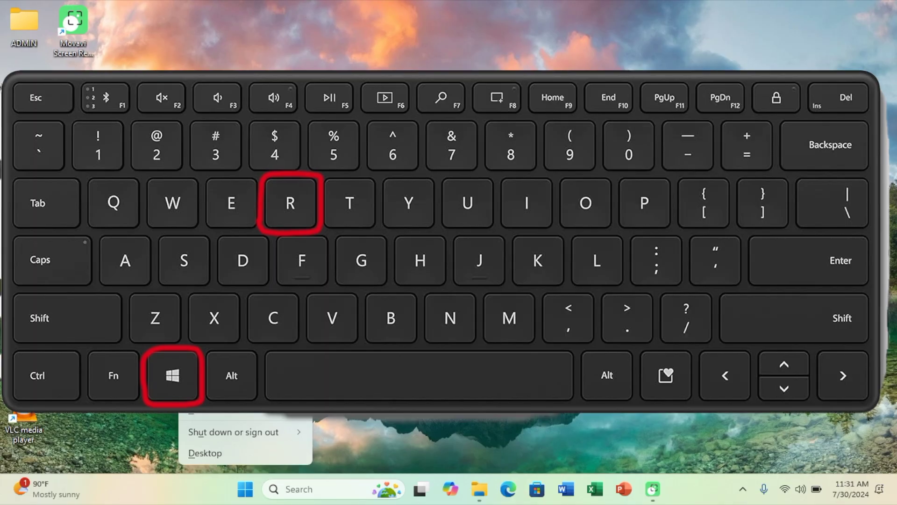
Run diskmgmt.msc from the Run box to launch Disk Management.
{"action": "key", "text": "super+r"}
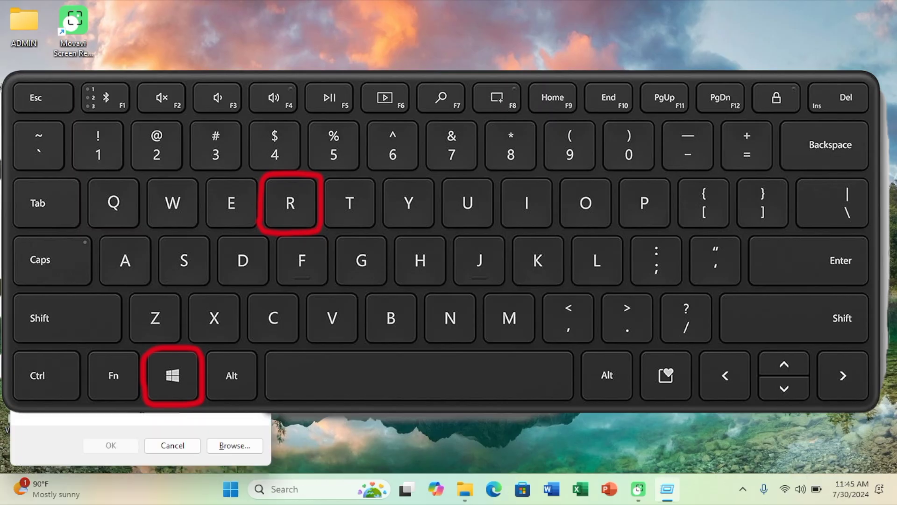
{"action": "type", "text": "d"}
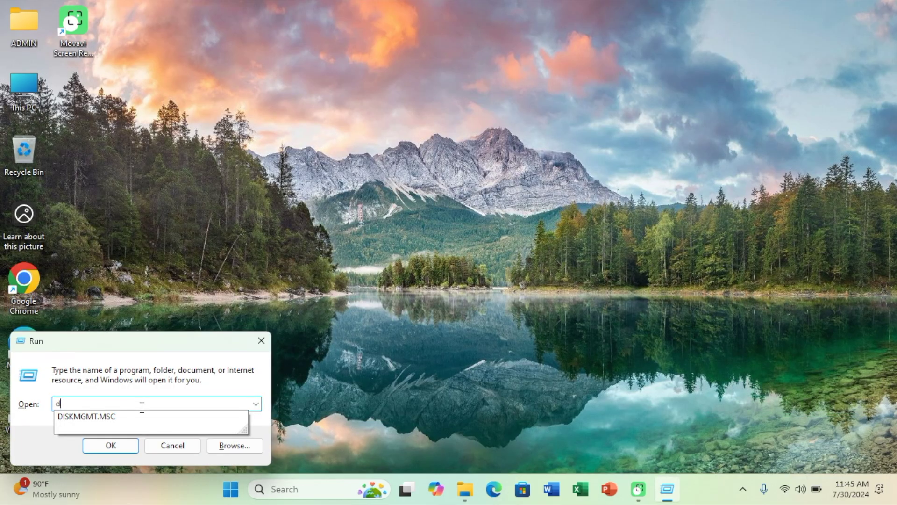
{"action": "type", "text": "isk"}
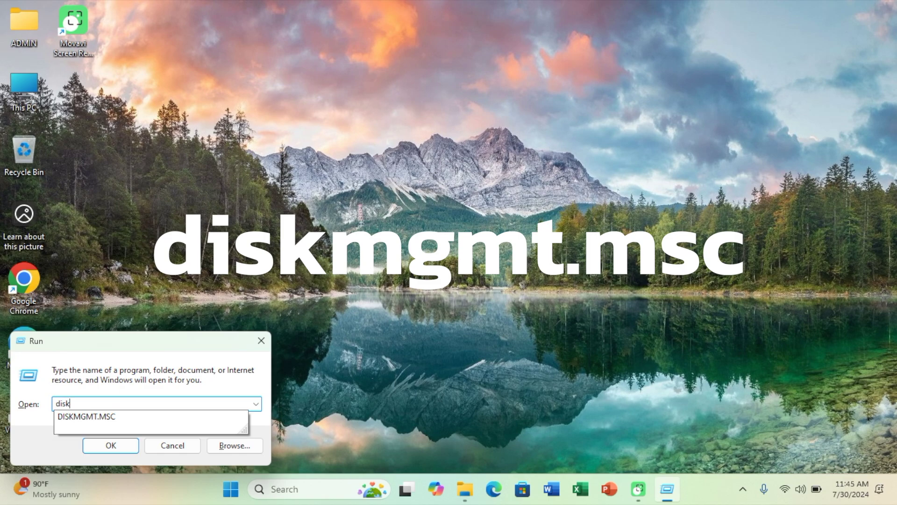
{"action": "type", "text": "mg"}
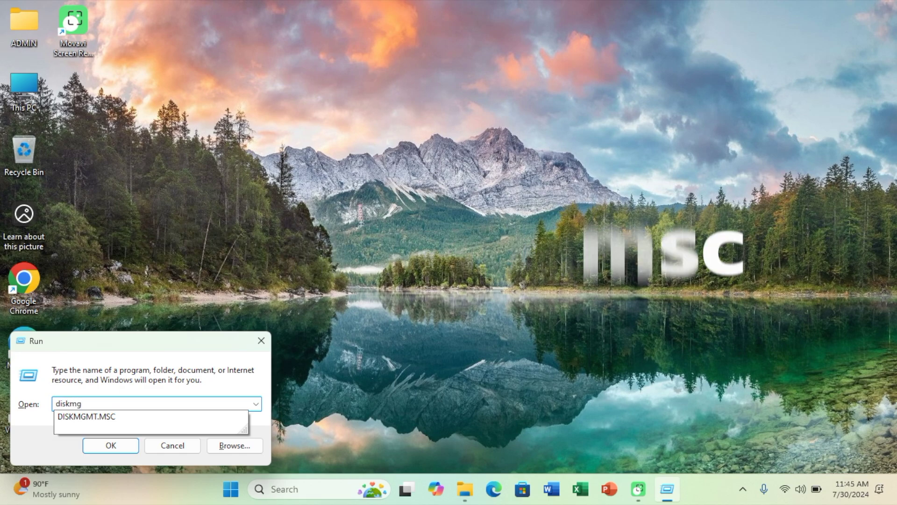
{"action": "type", "text": "mt"}
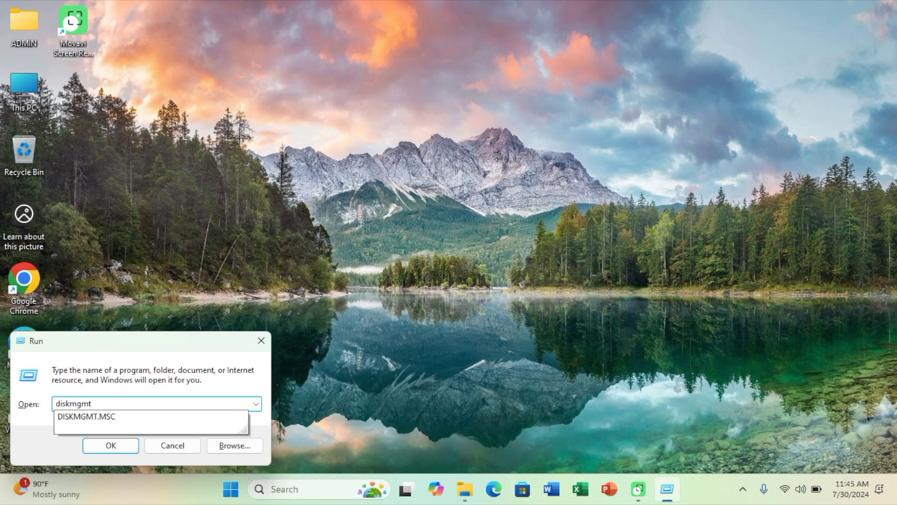
{"action": "type", "text": ".msc"}
{"action": "key", "text": "Return"}
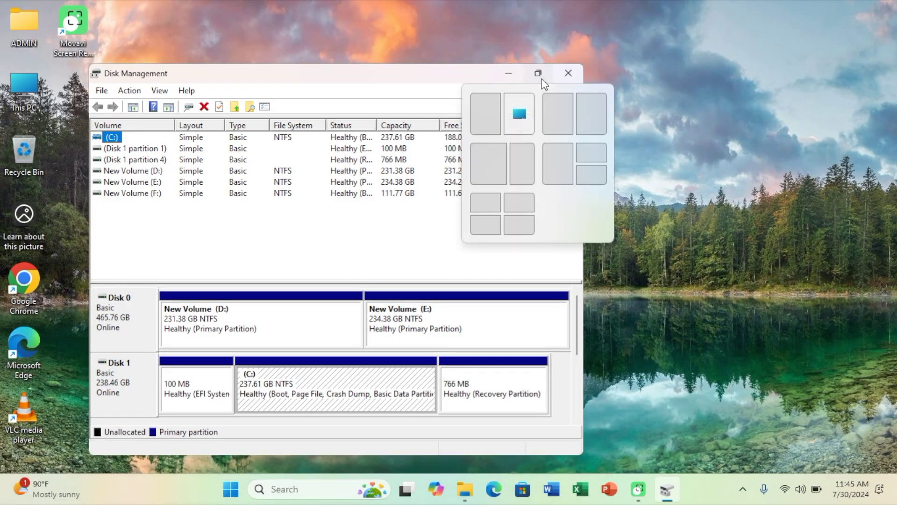
Maximize Disk Management and initialize Disk 2 with the GPT partition style.
{"action": "left_click", "coordinate": [539, 75]}
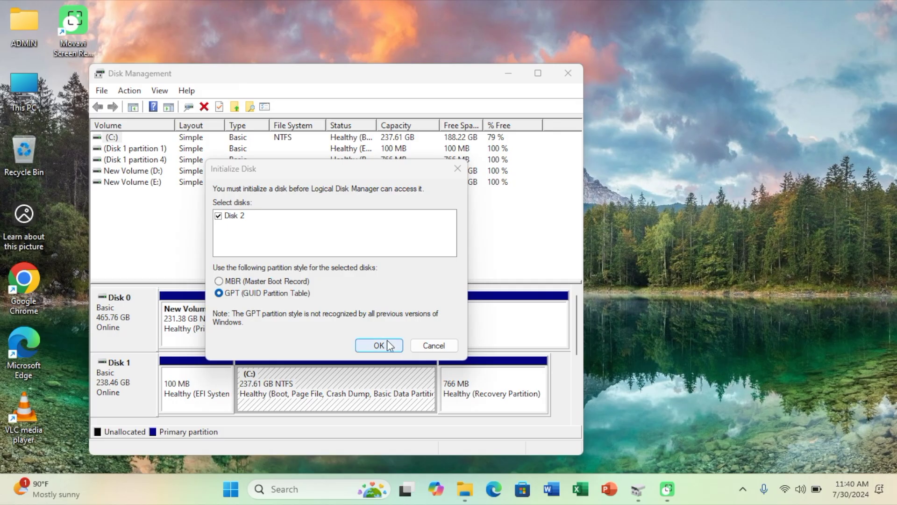
{"action": "left_click", "coordinate": [388, 346]}
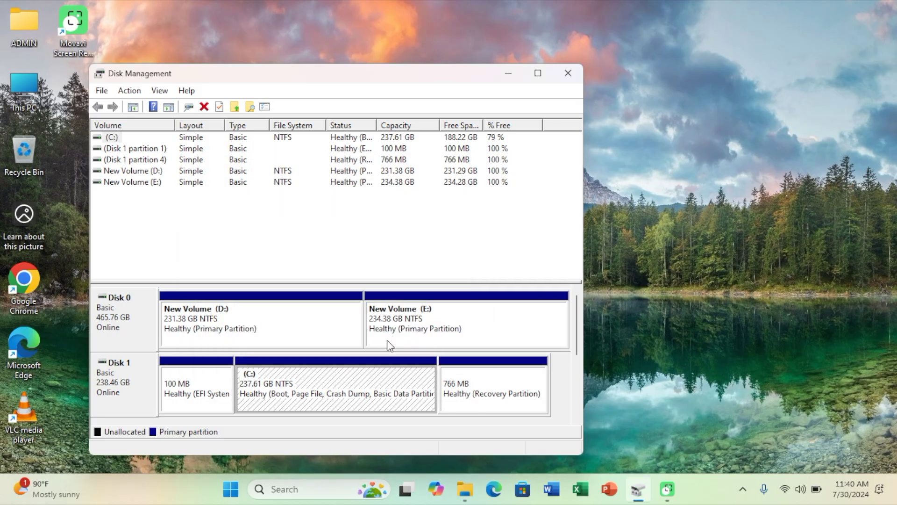
{"action": "left_click", "coordinate": [538, 73]}
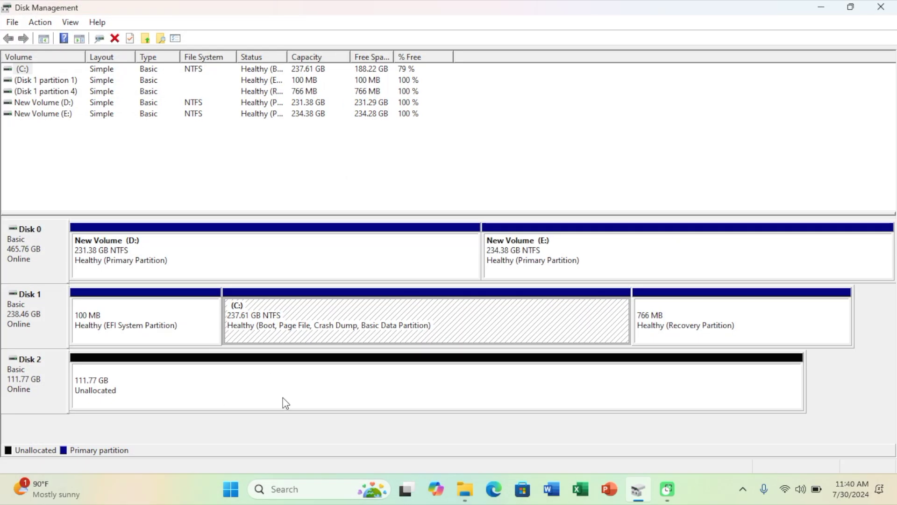
Start a New Simple Volume on Disk 2 using the full 114456 MB and drive letter F.
{"action": "right_click", "coordinate": [272, 383]}
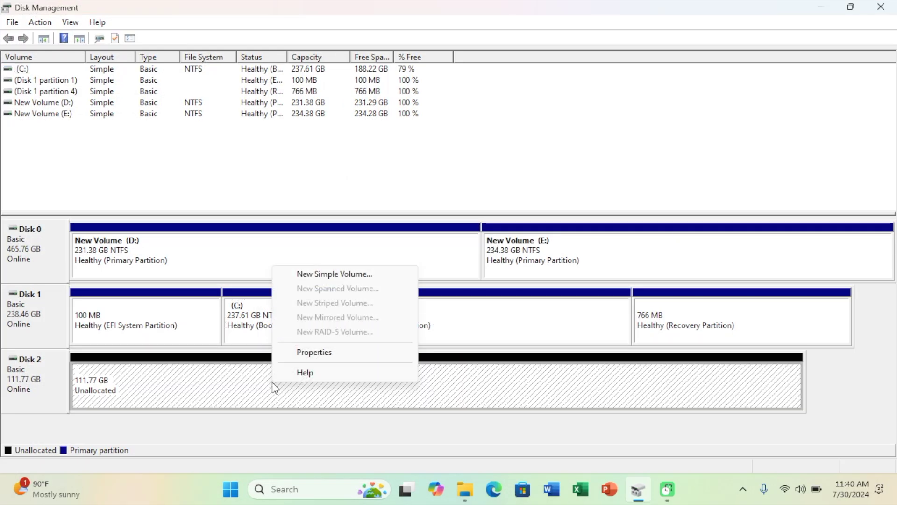
{"action": "left_click", "coordinate": [341, 273]}
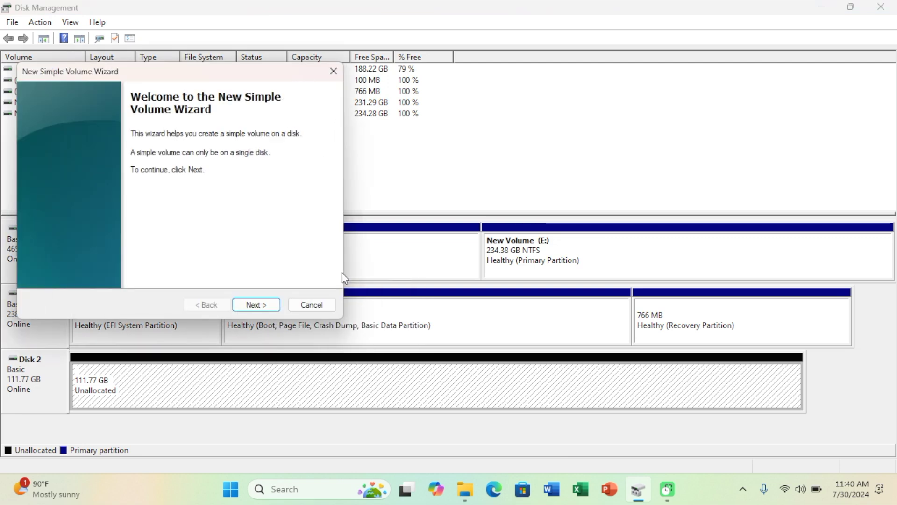
{"action": "left_click", "coordinate": [257, 304]}
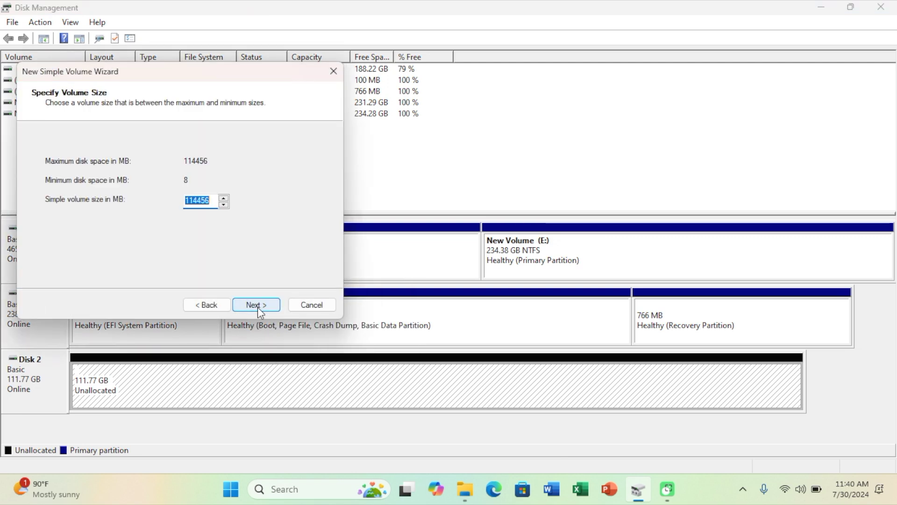
{"action": "left_click", "coordinate": [257, 305]}
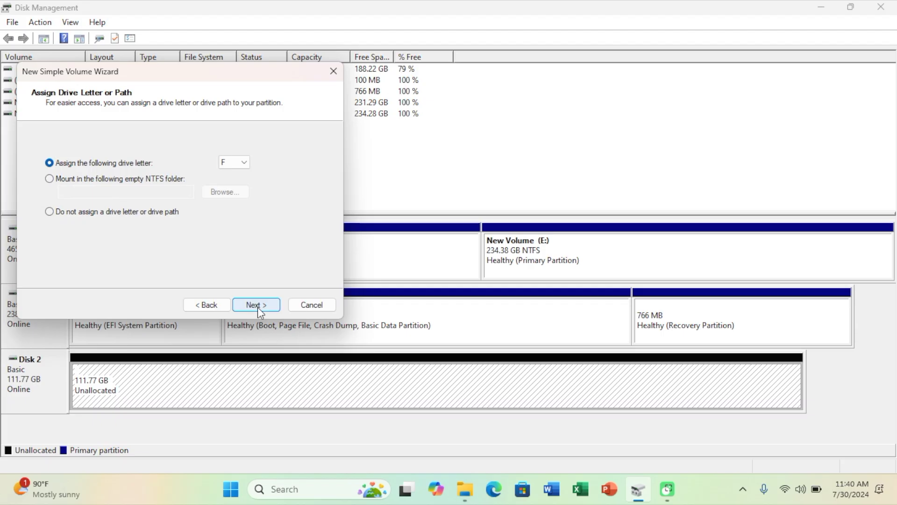
{"action": "left_click", "coordinate": [257, 307]}
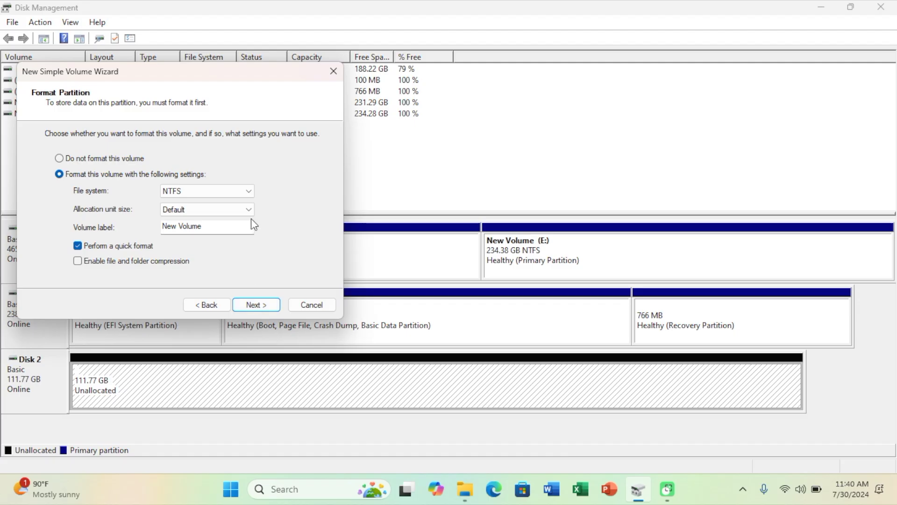
Keep NTFS with Default allocation unit size, finish the wizard, and reopen Disk Management maximized.
{"action": "left_click", "coordinate": [248, 191]}
{"action": "left_click", "coordinate": [249, 191]}
{"action": "left_click", "coordinate": [249, 191]}
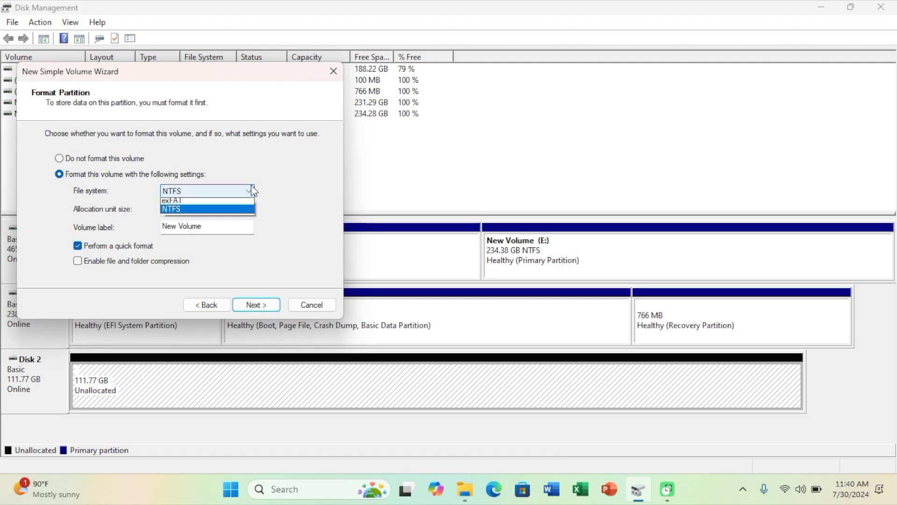
{"action": "left_click", "coordinate": [229, 214]}
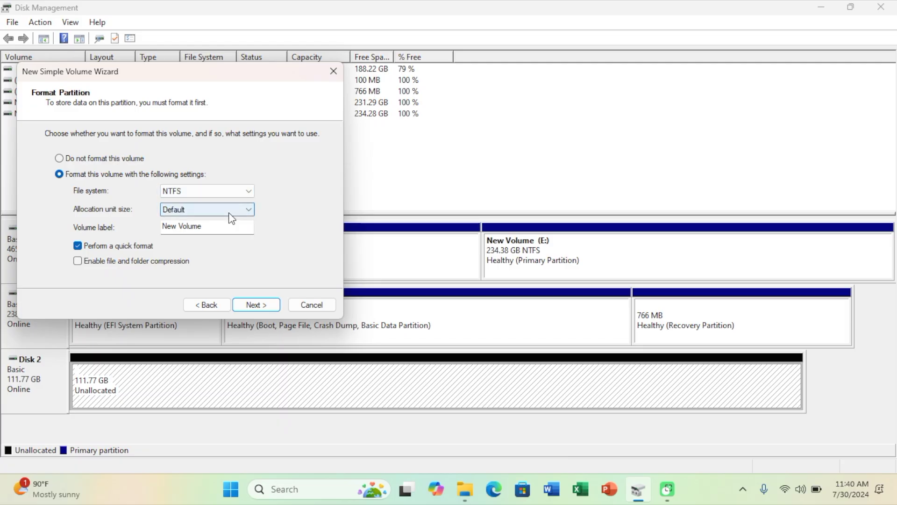
{"action": "left_click", "coordinate": [230, 218]}
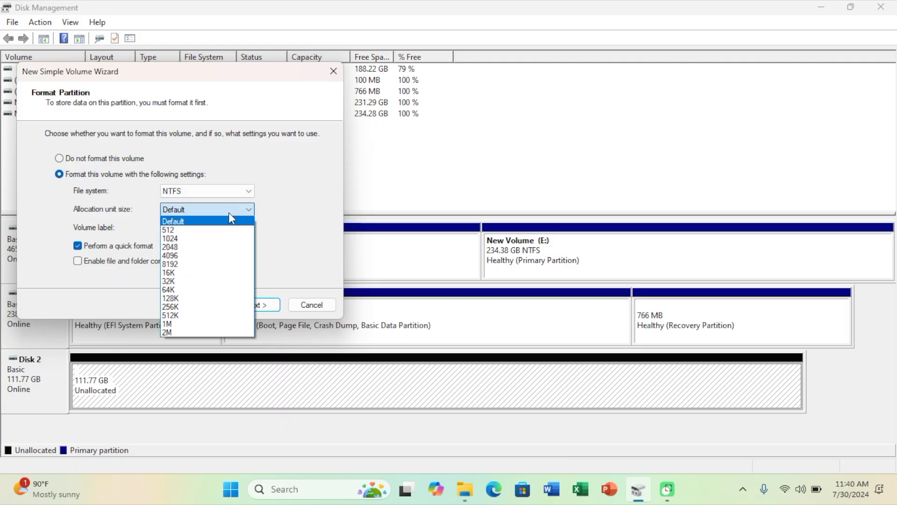
{"action": "left_click", "coordinate": [228, 212]}
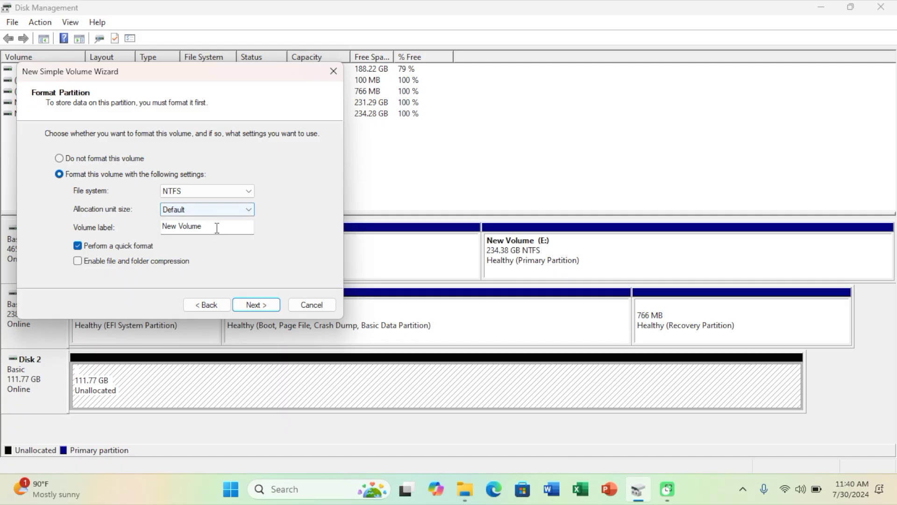
{"action": "left_click", "coordinate": [256, 305]}
{"action": "left_click", "coordinate": [256, 305]}
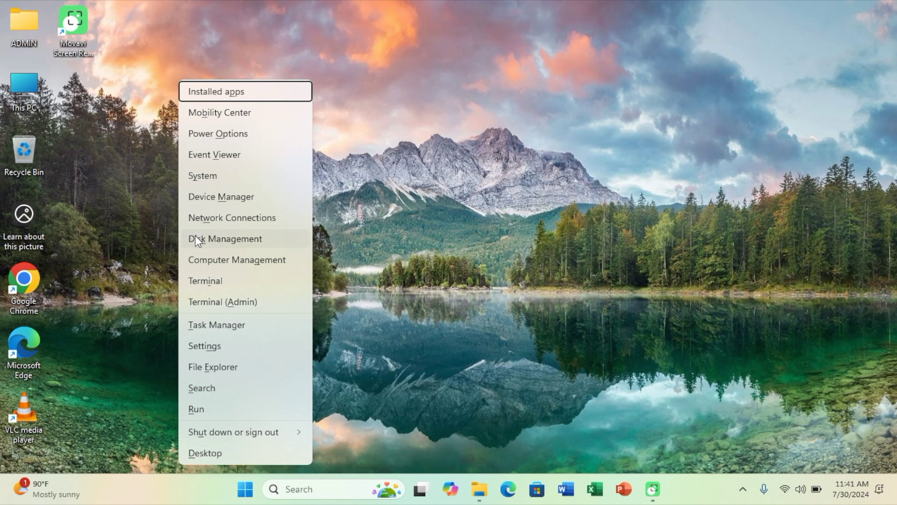
{"action": "left_click", "coordinate": [196, 239]}
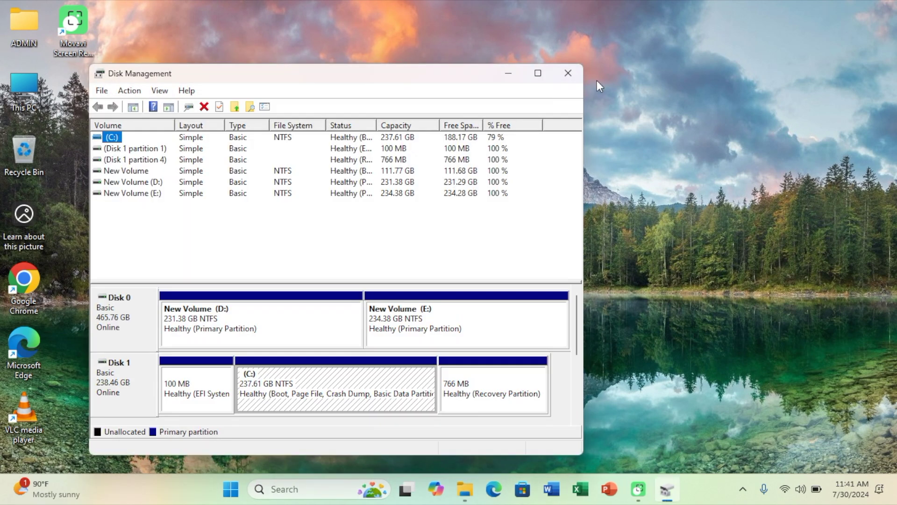
{"action": "left_click", "coordinate": [538, 74]}
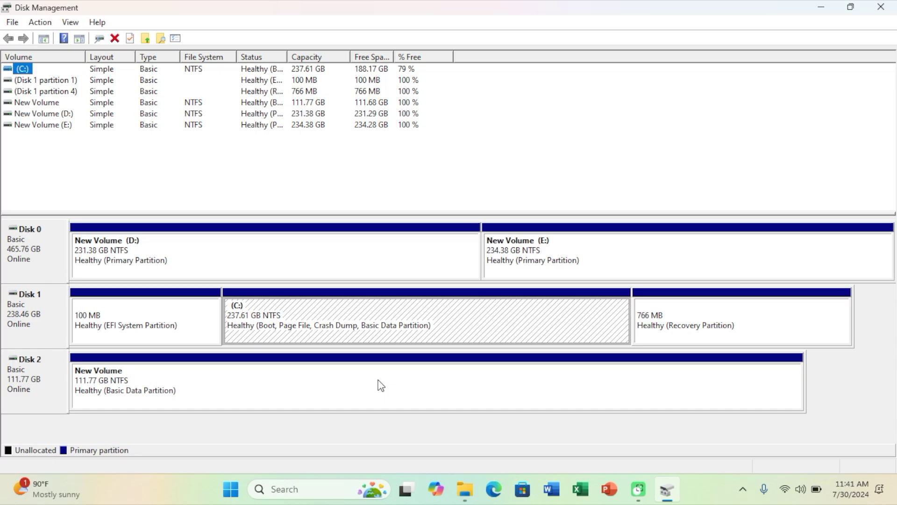
Add drive letter F to Disk 2's New Volume through Change Drive Letter and Paths.
{"action": "left_click", "coordinate": [365, 376]}
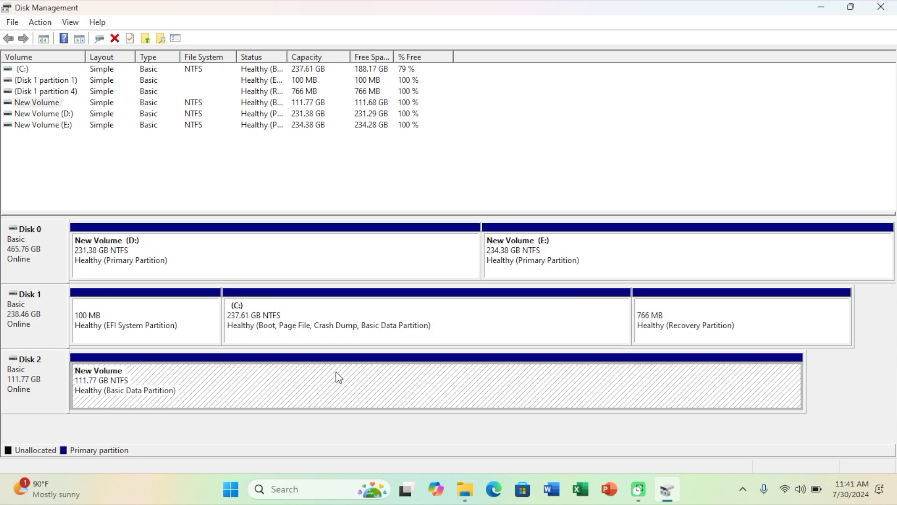
{"action": "right_click", "coordinate": [342, 379]}
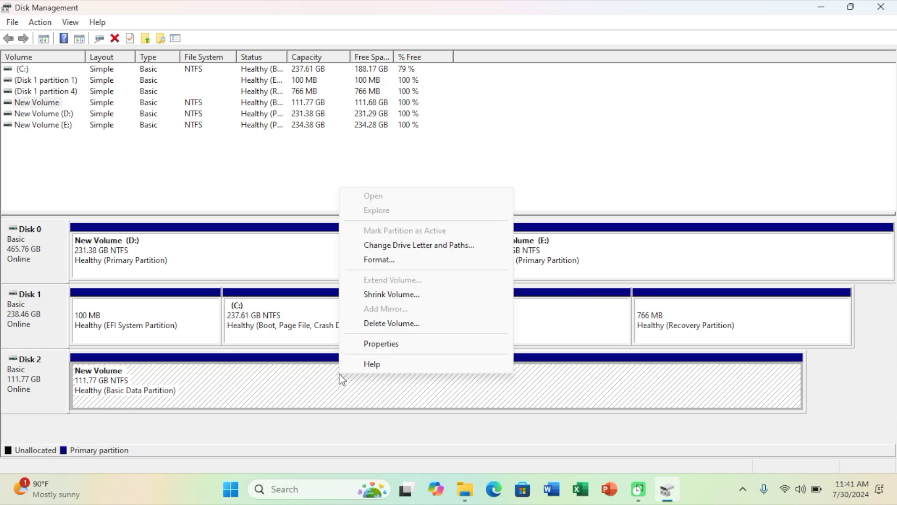
{"action": "left_click", "coordinate": [403, 246]}
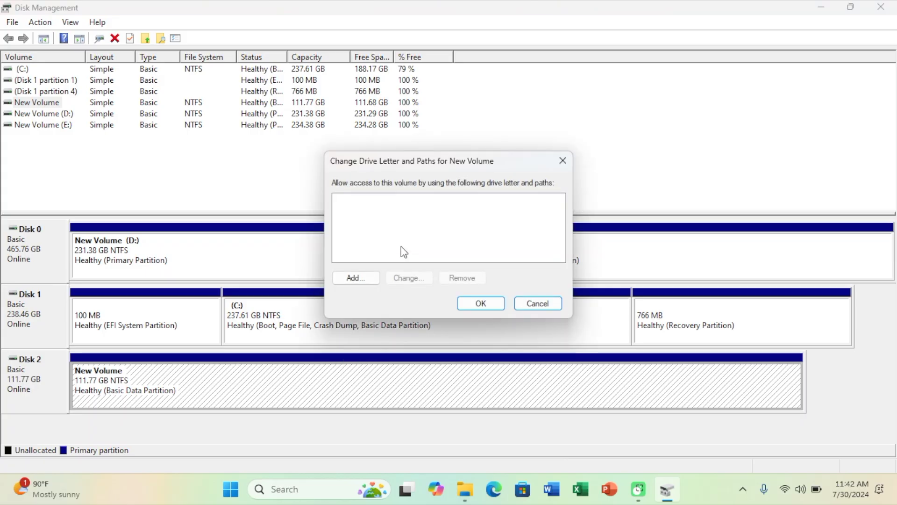
{"action": "left_click", "coordinate": [355, 278]}
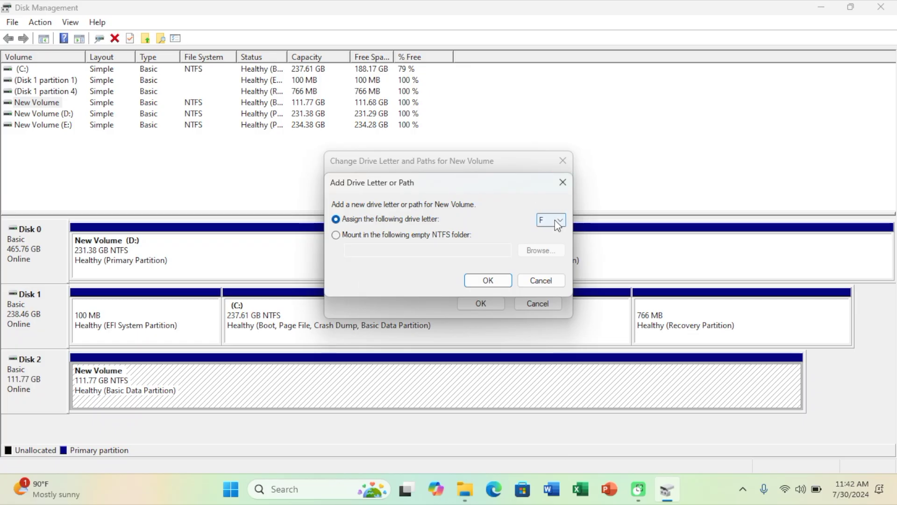
{"action": "left_click", "coordinate": [558, 225]}
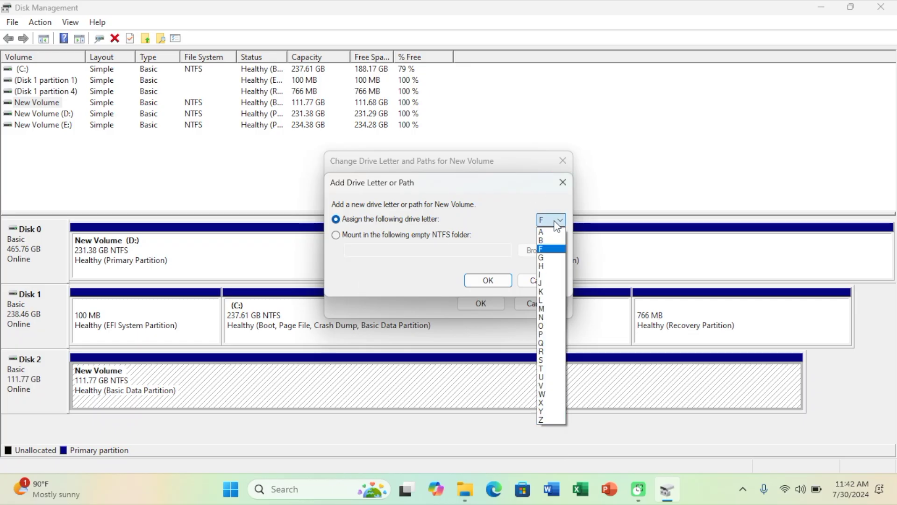
{"action": "left_click", "coordinate": [550, 250]}
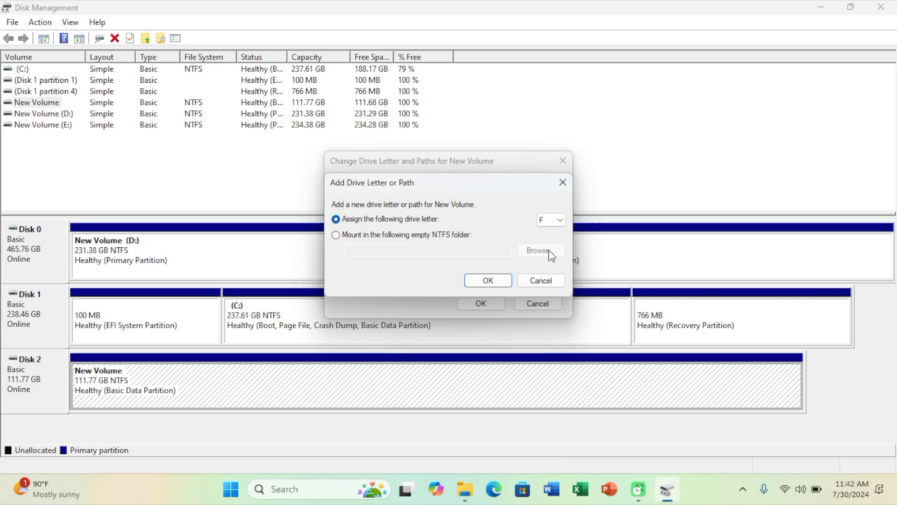
{"action": "left_click", "coordinate": [488, 280]}
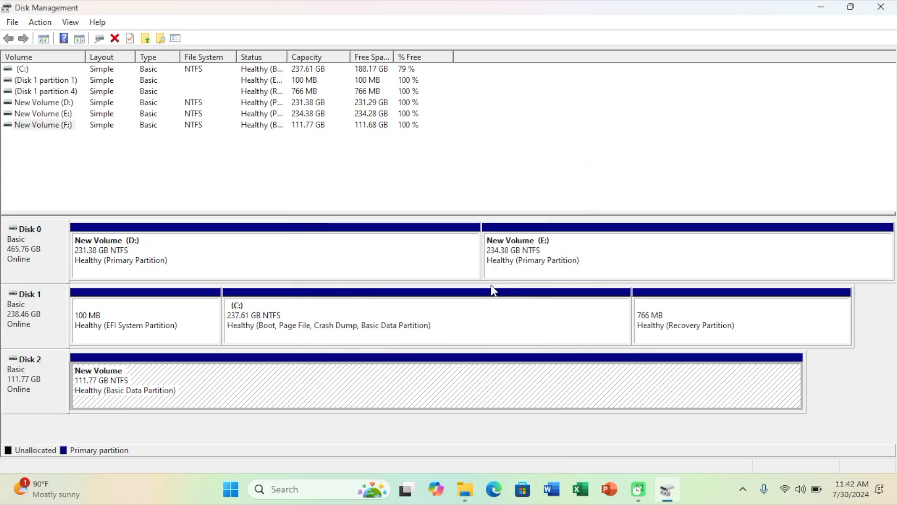
Reopen Disk Management and inspect the actions for Disk 2's 111.59 GB partition without choosing one.
{"action": "key", "text": "alt+F4"}
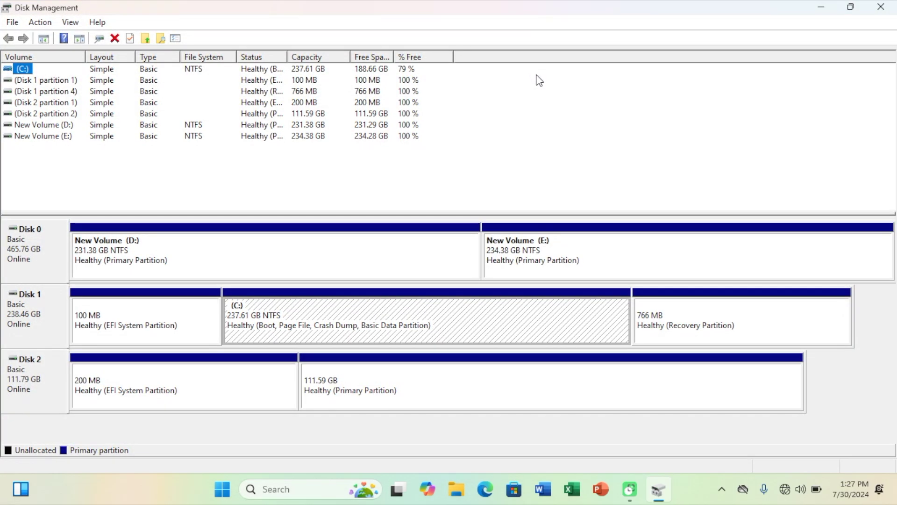
{"action": "left_click", "coordinate": [376, 401]}
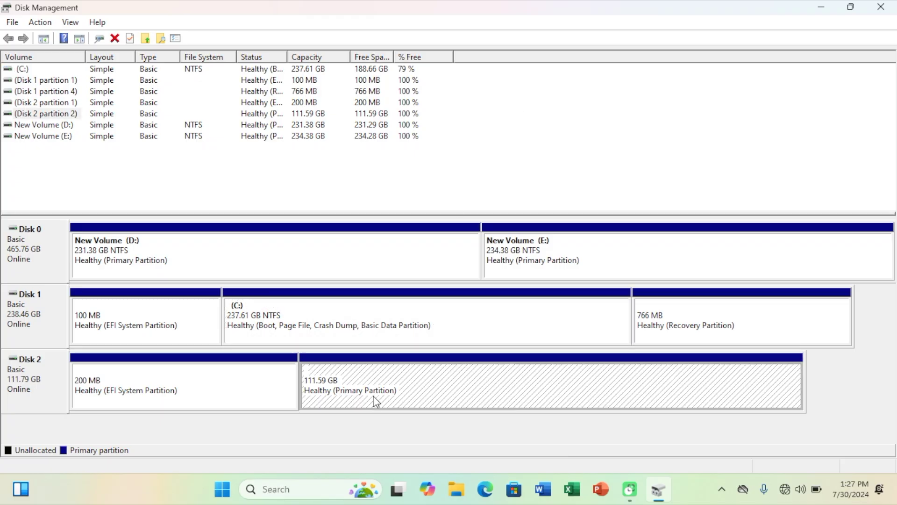
{"action": "right_click", "coordinate": [376, 401]}
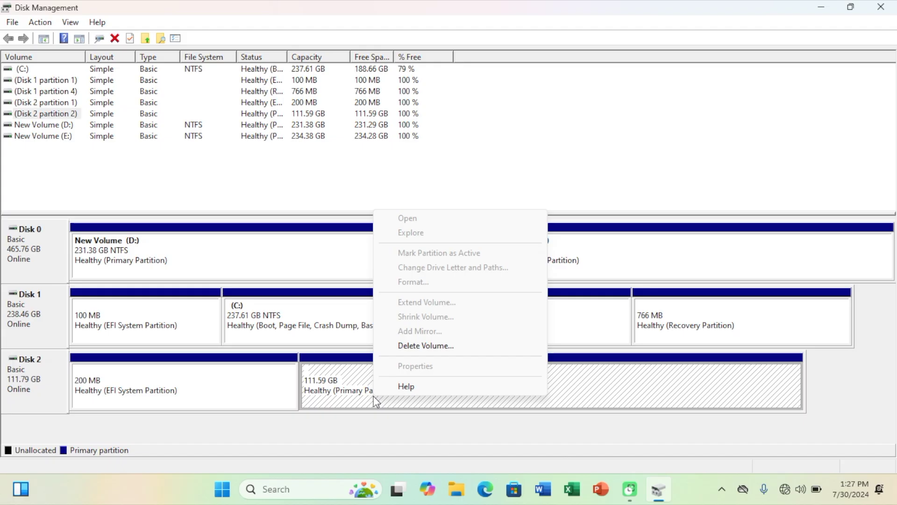
{"action": "key", "text": "Escape"}
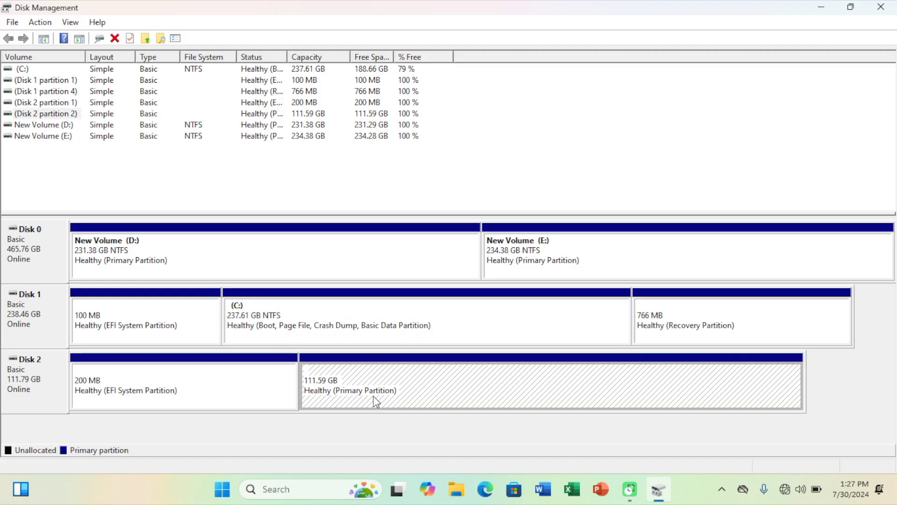
{"action": "right_click", "coordinate": [376, 401]}
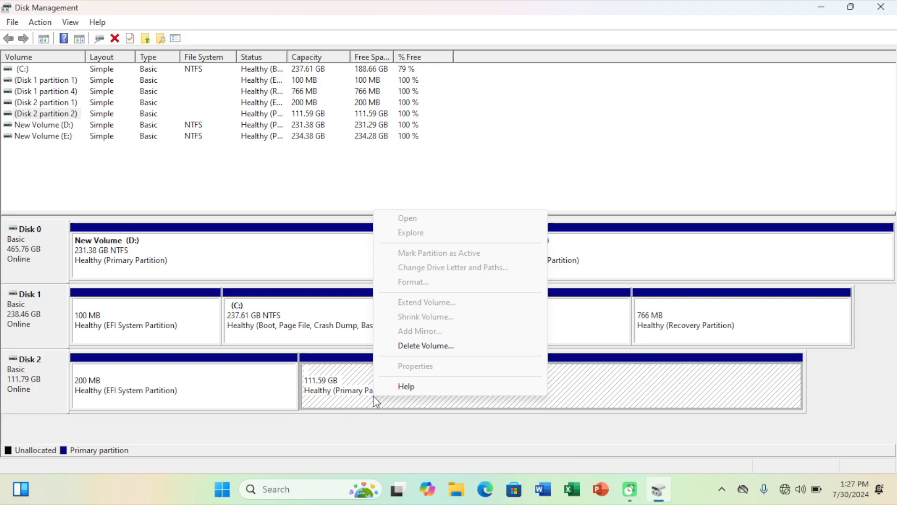
{"action": "left_click", "coordinate": [374, 397]}
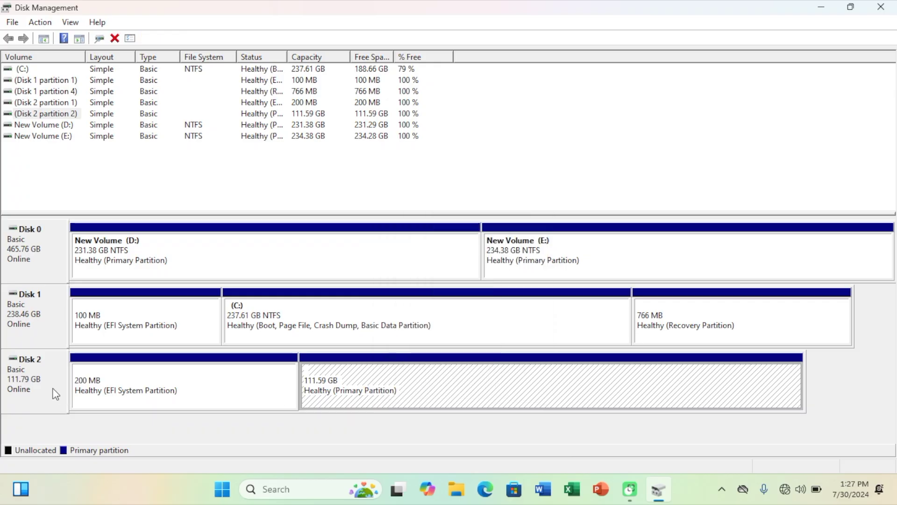
Open Command Prompt from search and launch DiskPart.
{"action": "left_click", "coordinate": [275, 490]}
{"action": "type", "text": "cmd"}
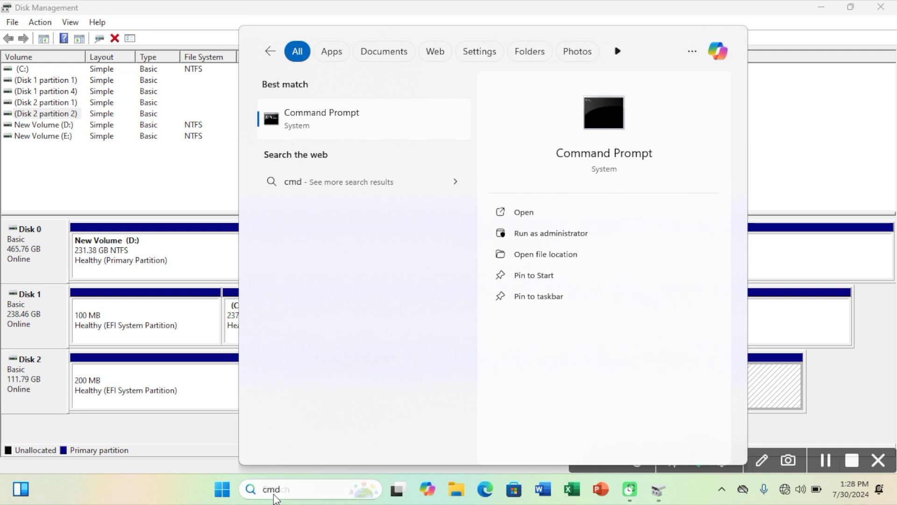
{"action": "key", "text": "Return"}
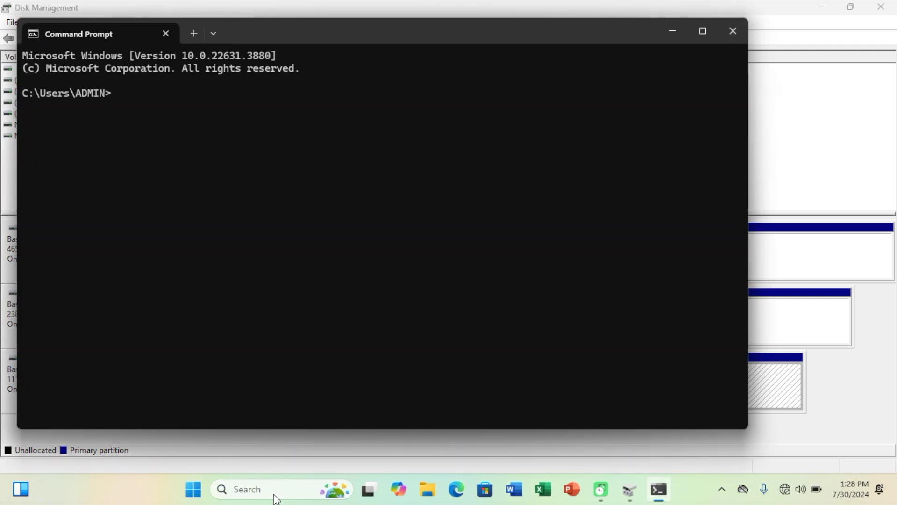
{"action": "type", "text": "diskpart"}
{"action": "key", "text": "Return"}
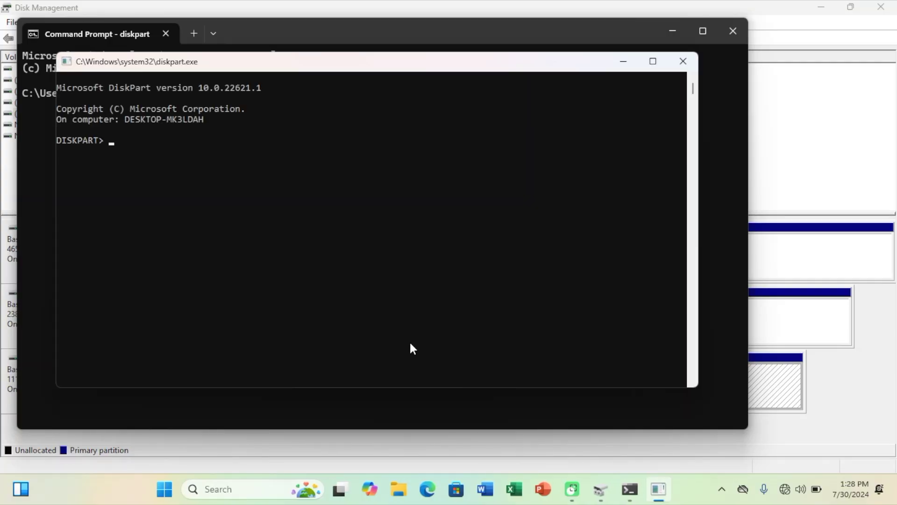
Run list disk, select disk 2, and clean to wipe its partitions.
{"action": "type", "text": "list disk"}
{"action": "key", "text": "Return"}
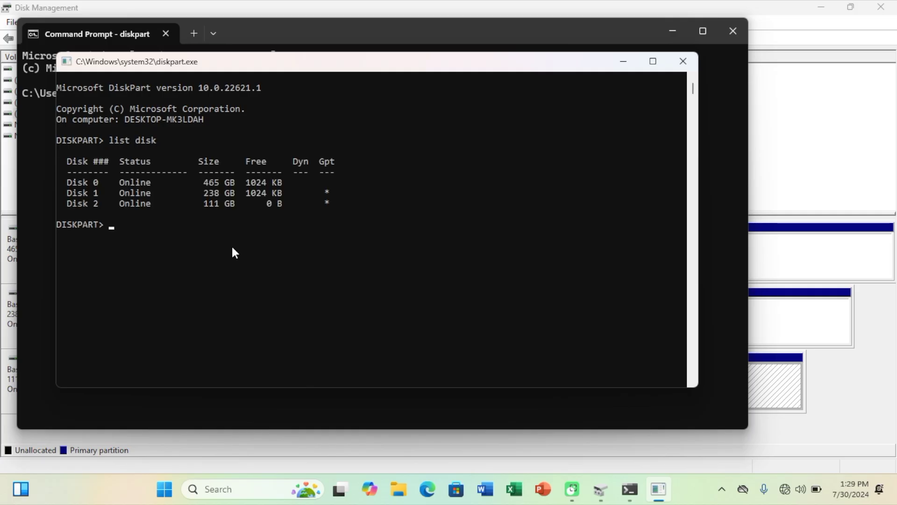
{"action": "type", "text": "select disk 2"}
{"action": "key", "text": "Return"}
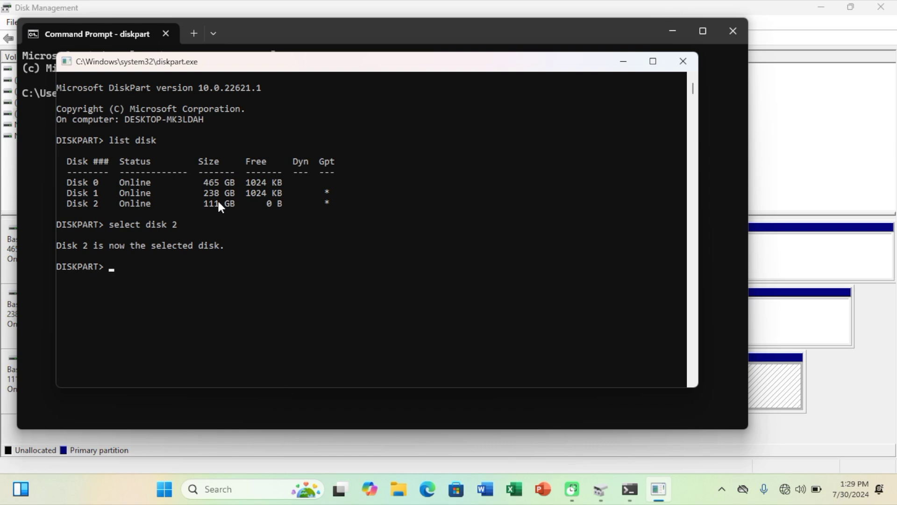
{"action": "type", "text": "clean"}
{"action": "key", "text": "Return"}
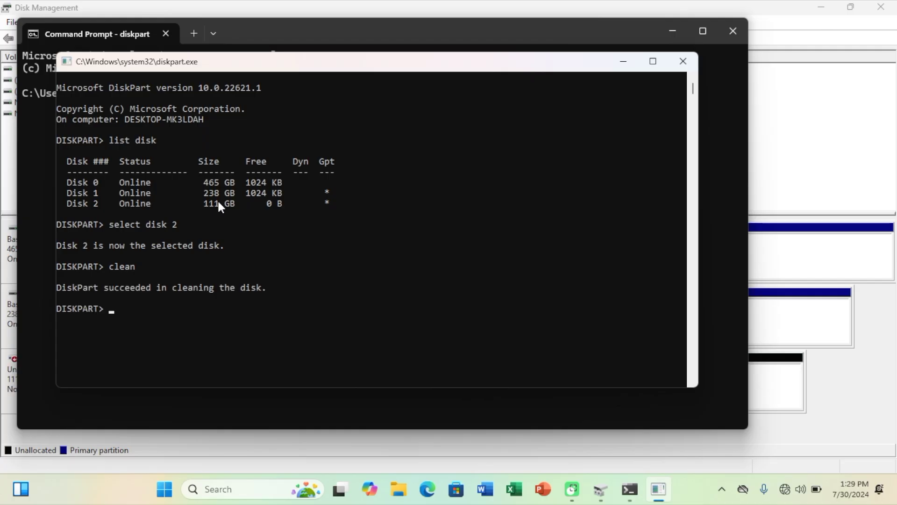
Close DiskPart and Command Prompt, then initialize Disk 2 as GPT.
{"action": "left_click", "coordinate": [690, 60]}
{"action": "left_click", "coordinate": [731, 29]}
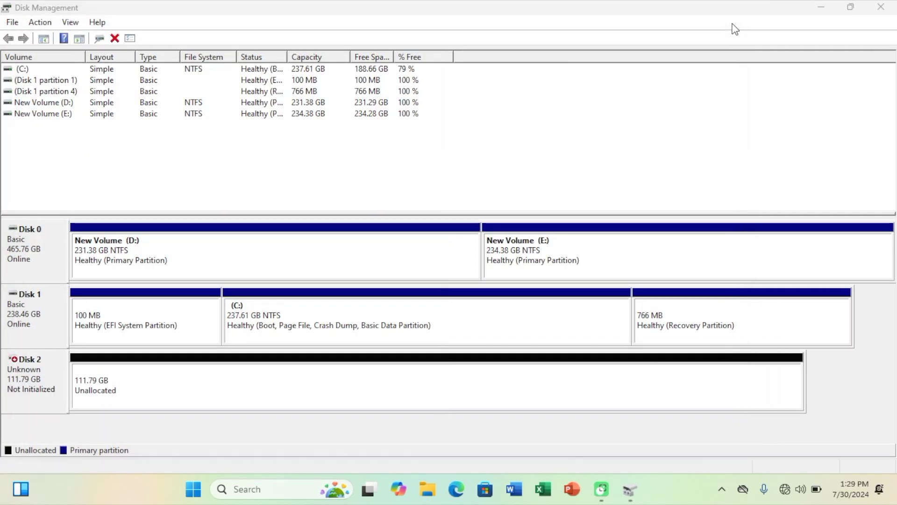
{"action": "right_click", "coordinate": [44, 384]}
{"action": "left_click", "coordinate": [82, 392]}
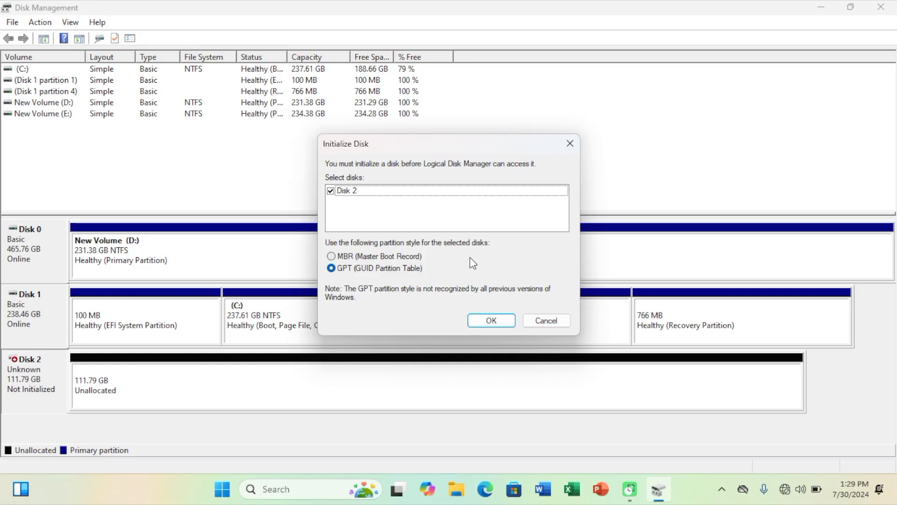
{"action": "left_click", "coordinate": [501, 321]}
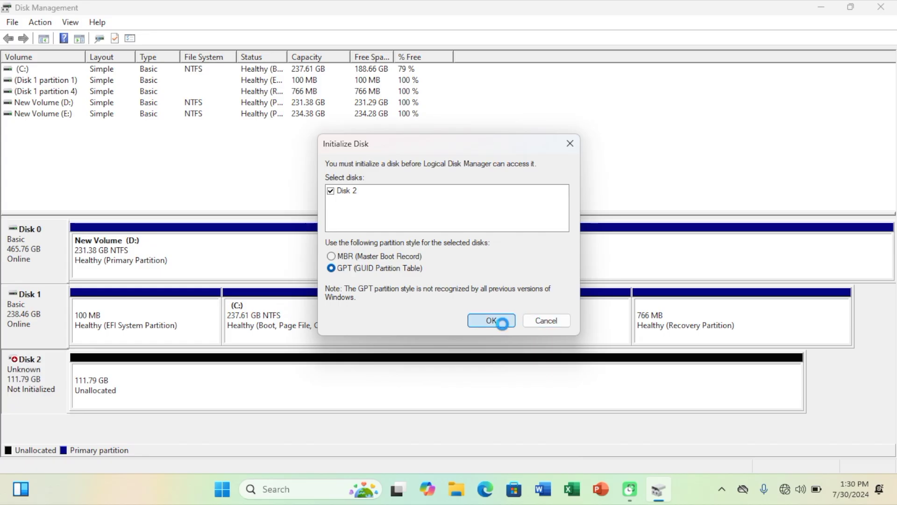
Create a maximum-size NTFS simple volume on Disk 2 with the suggested drive letter.
{"action": "right_click", "coordinate": [352, 376]}
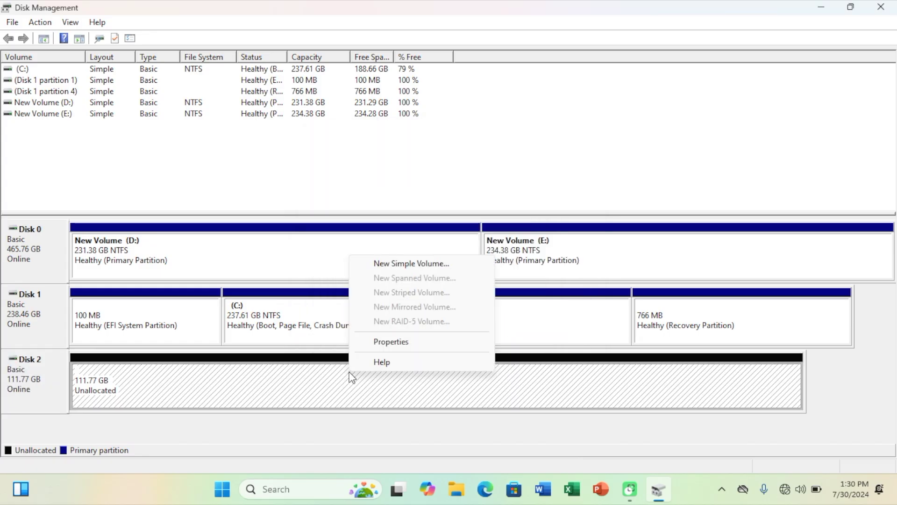
{"action": "left_click", "coordinate": [431, 267]}
{"action": "left_click", "coordinate": [263, 306]}
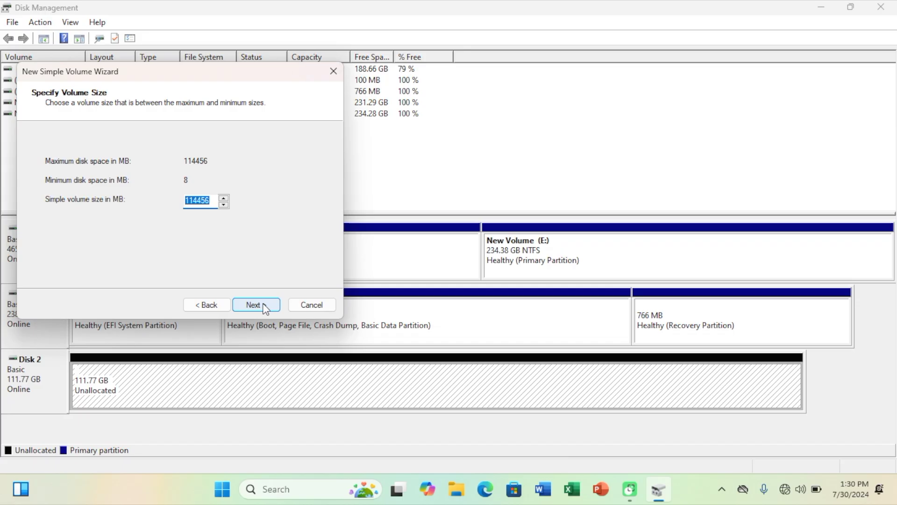
{"action": "left_click", "coordinate": [263, 306]}
{"action": "left_click", "coordinate": [264, 306]}
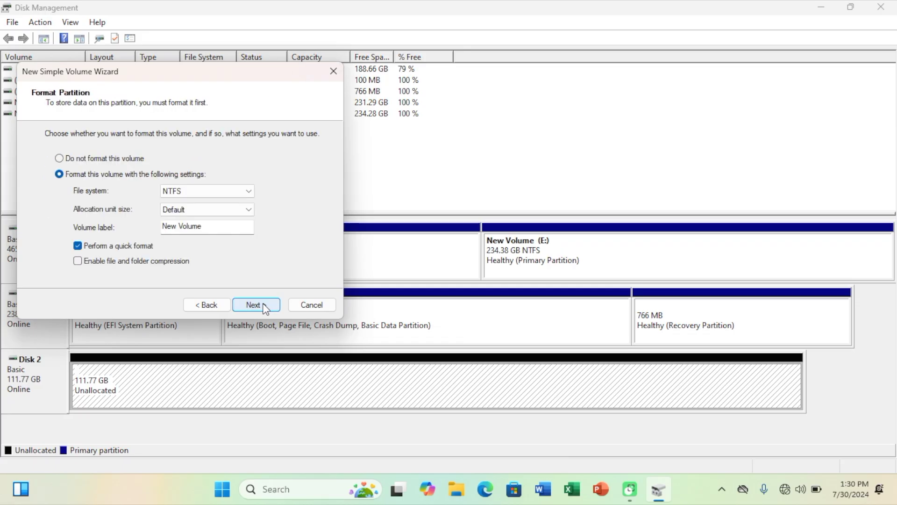
{"action": "left_click", "coordinate": [248, 190]}
{"action": "left_click", "coordinate": [206, 210]}
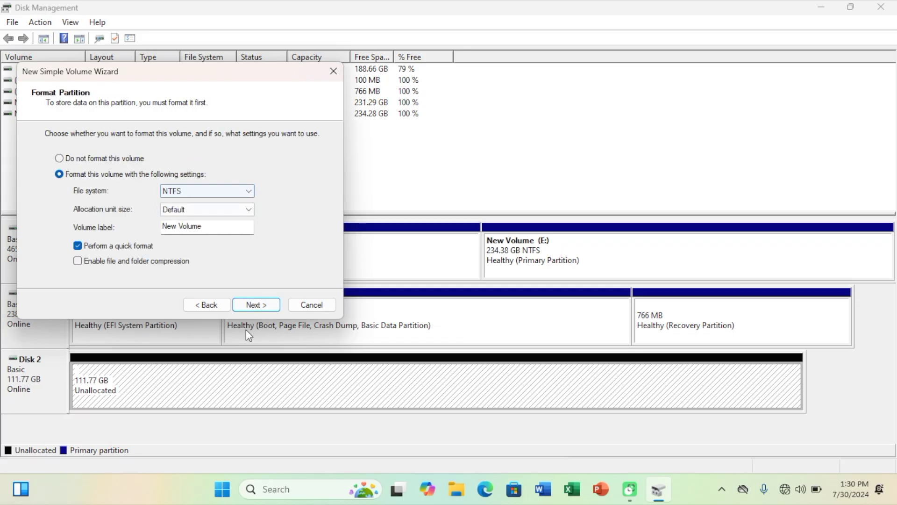
{"action": "left_click", "coordinate": [267, 305]}
{"action": "left_click", "coordinate": [267, 305]}
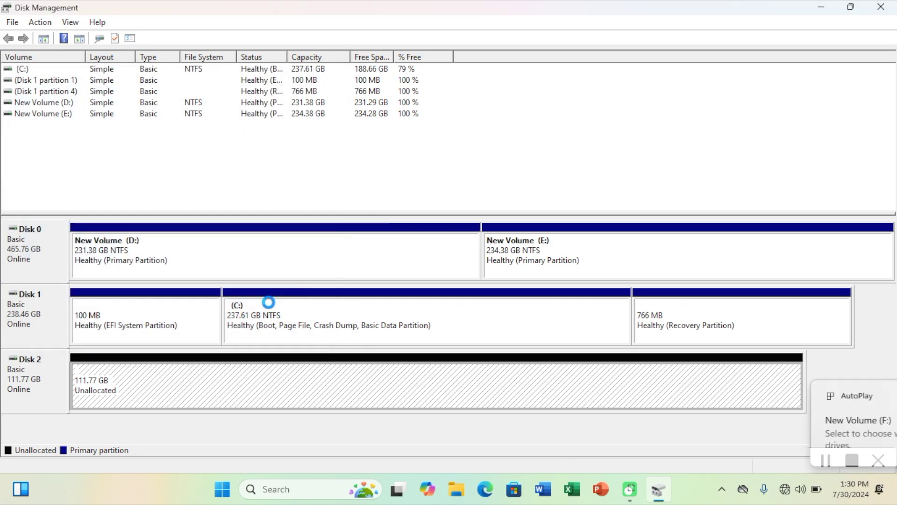